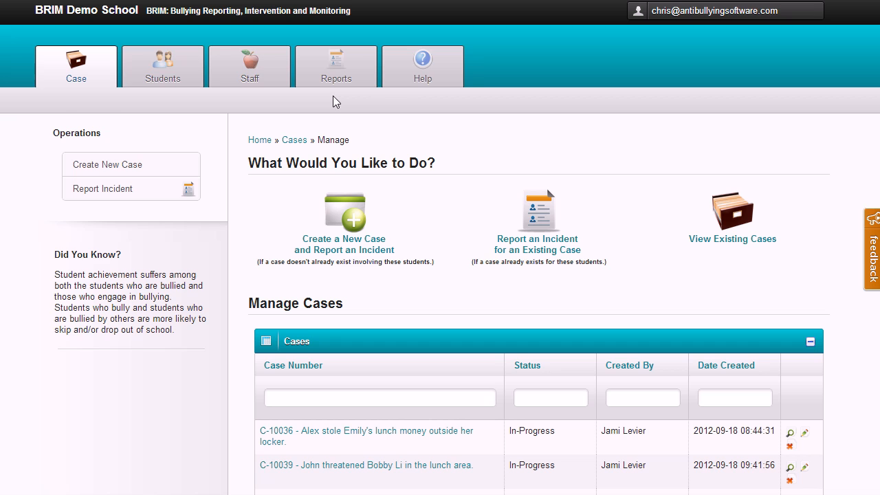
Create a new student record with the first student's first name and last initial, setting the gender to Male.
click(166, 74)
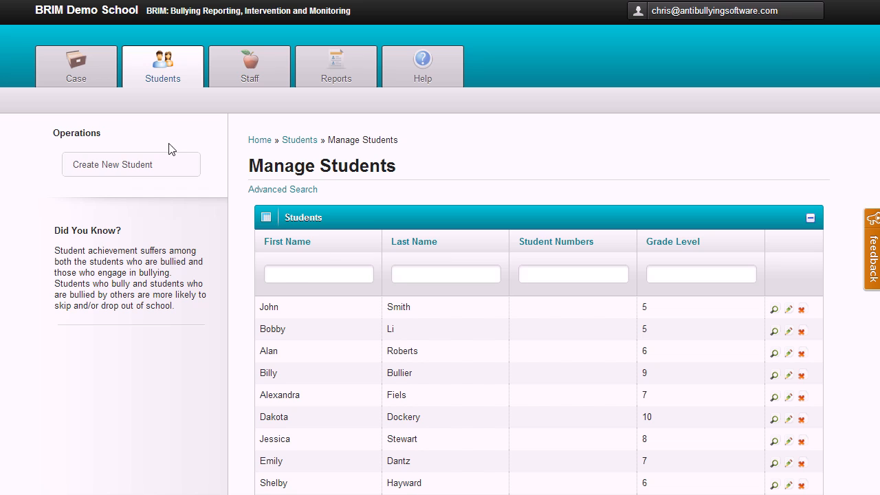
click(143, 169)
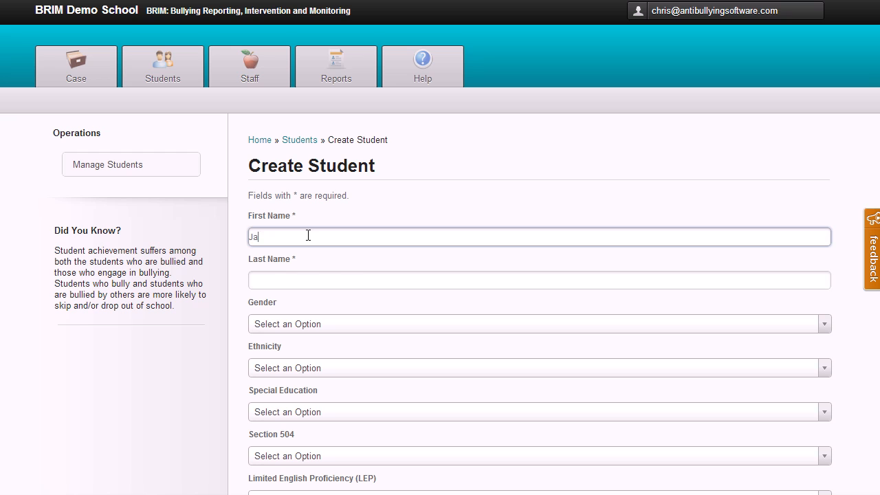
key(Tab)
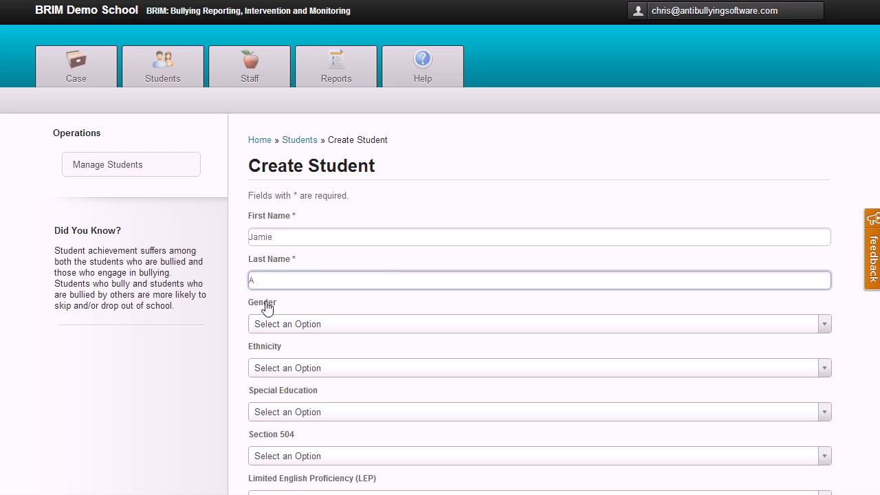
click(304, 326)
click(303, 365)
scroll(330, 364, down, 1)
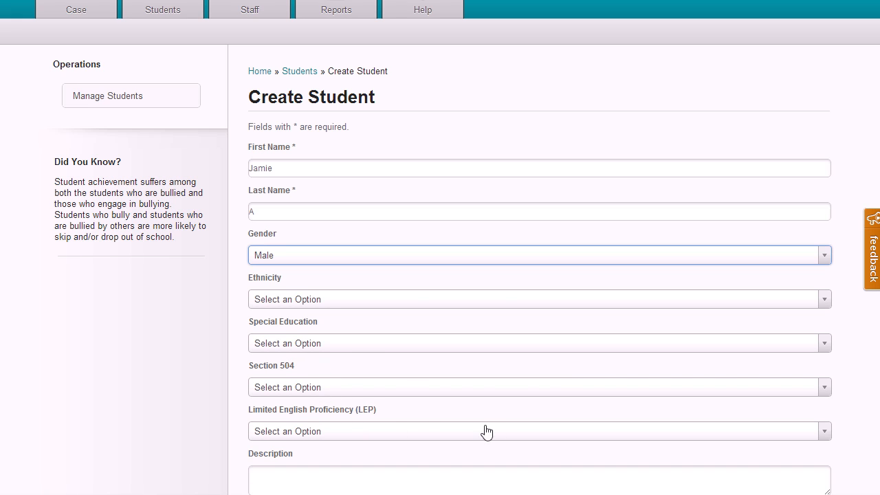
scroll(412, 309, down, 2)
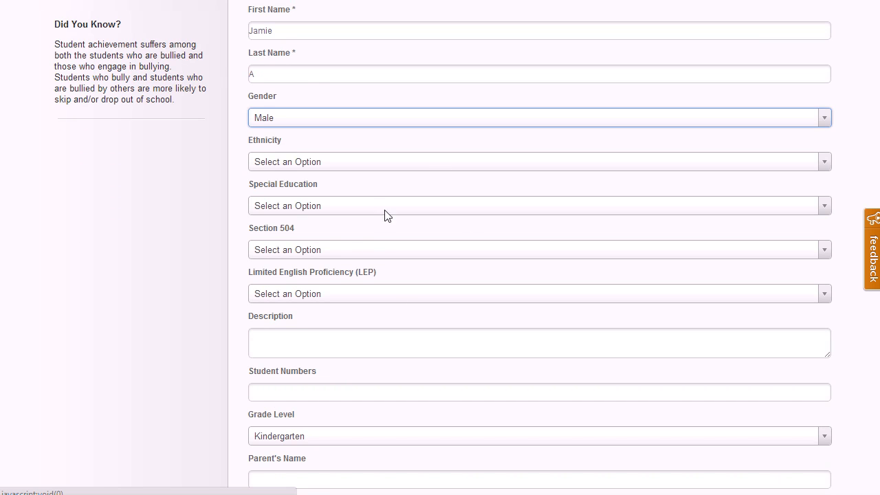
scroll(383, 215, down, 2)
click(272, 467)
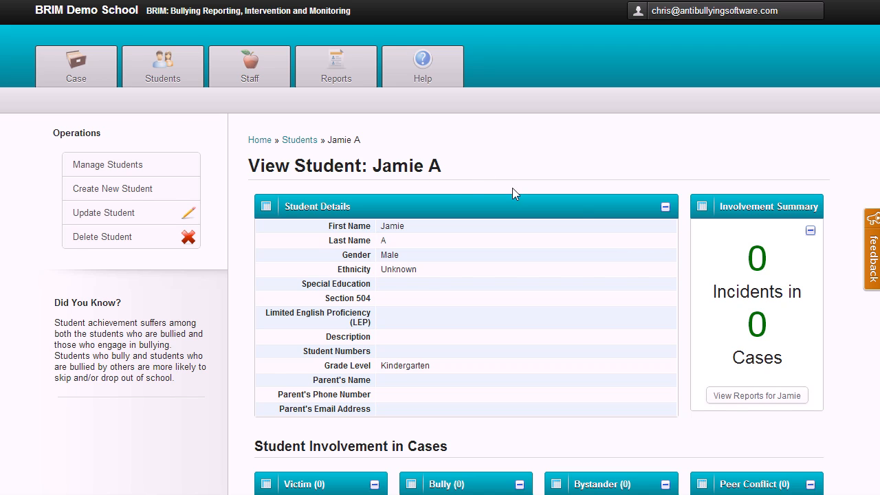
Create a second student record with the other student's first name and last initial, also with gender Male.
scroll(512, 188, down, 2)
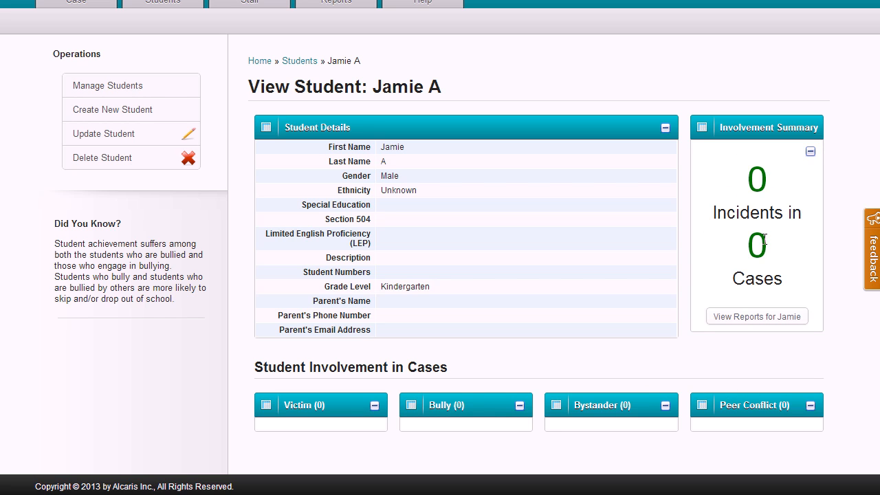
scroll(683, 192, up, 2)
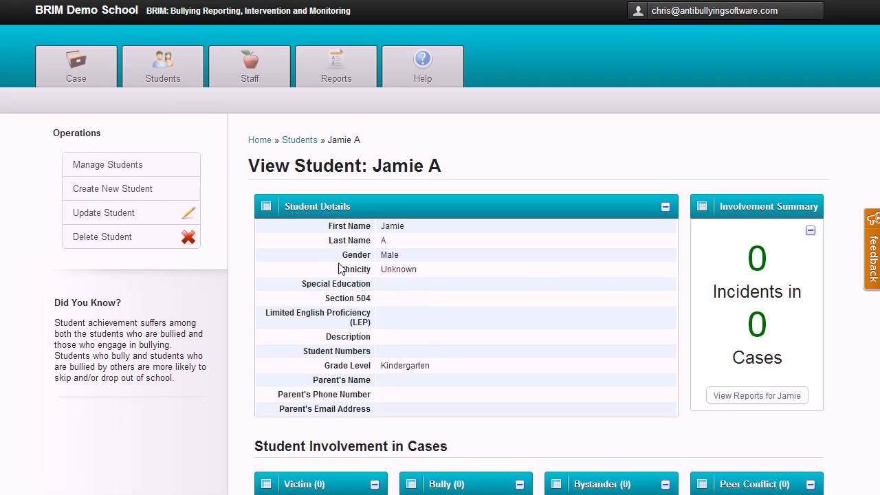
click(131, 211)
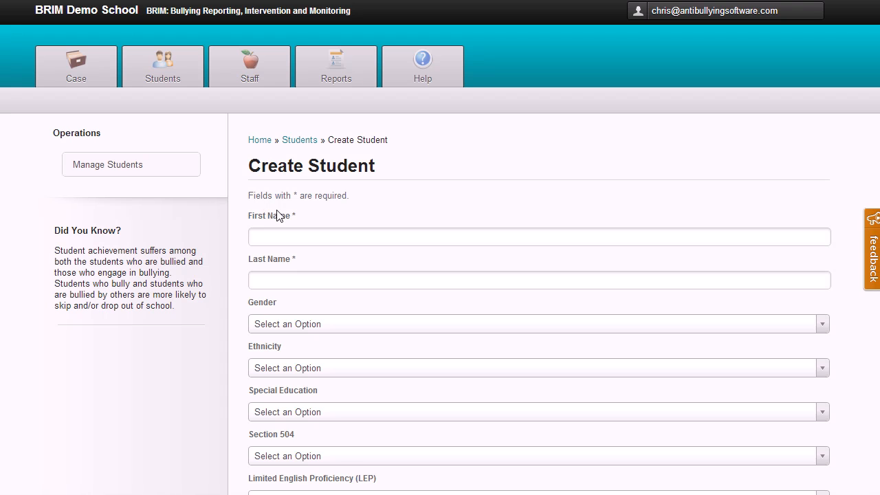
click(293, 237)
text(David)
key(Tab)
click(300, 328)
click(287, 363)
scroll(343, 101, down, 3)
scroll(412, 371, down, 3)
click(273, 417)
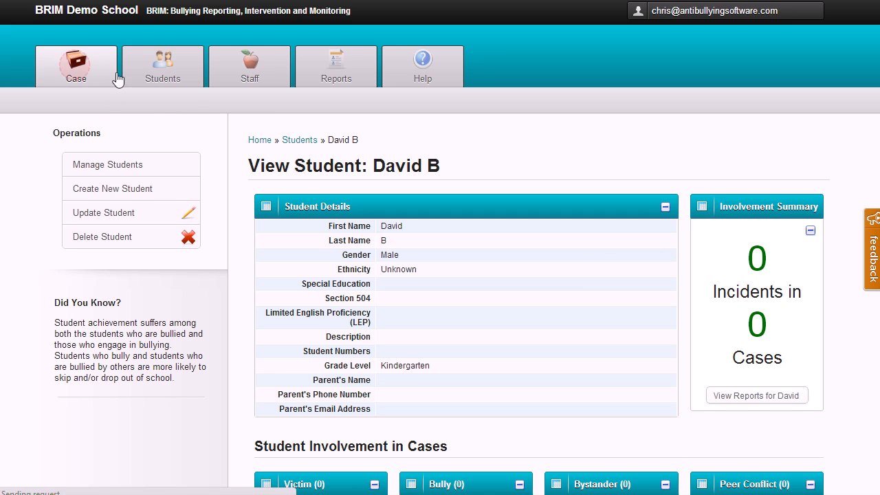
Create a new case for reporting an incident, titled with both students' first names in possessive form followed by "Case".
click(74, 79)
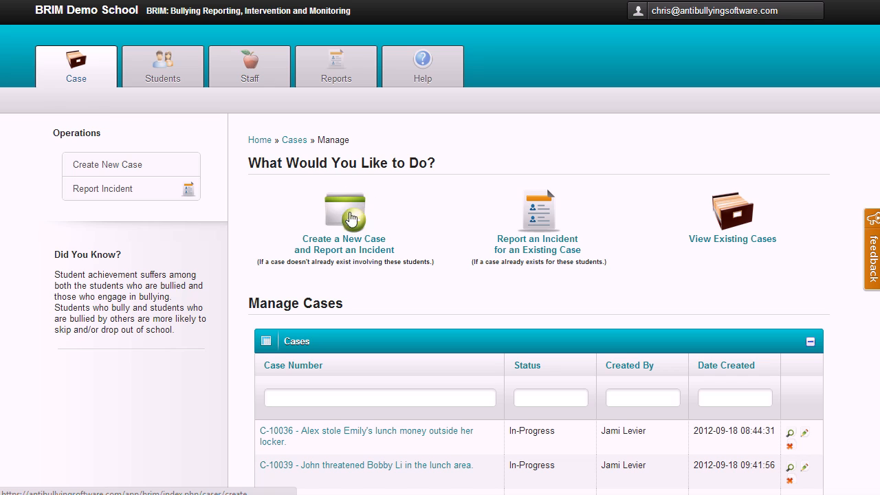
click(351, 218)
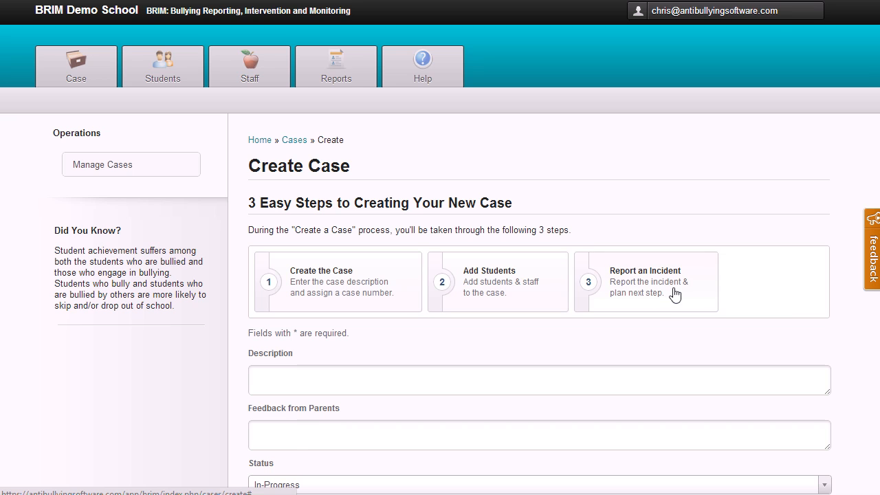
scroll(428, 288, down, 2)
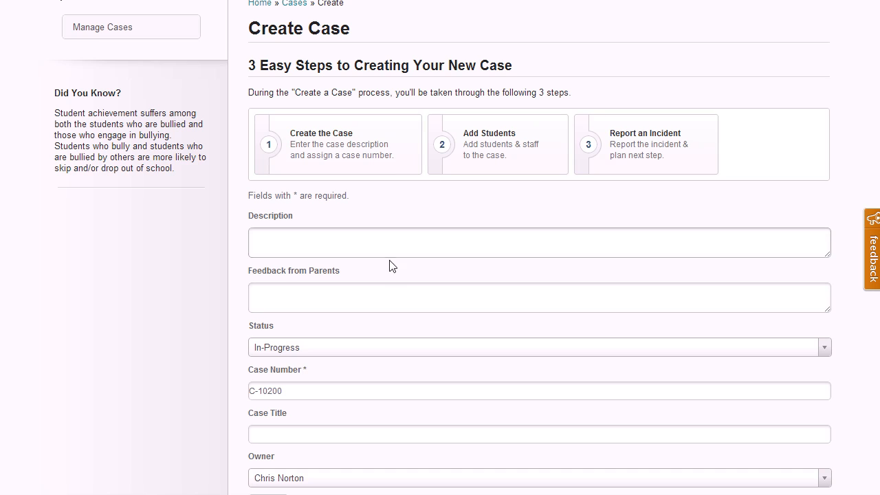
scroll(330, 378, down, 1)
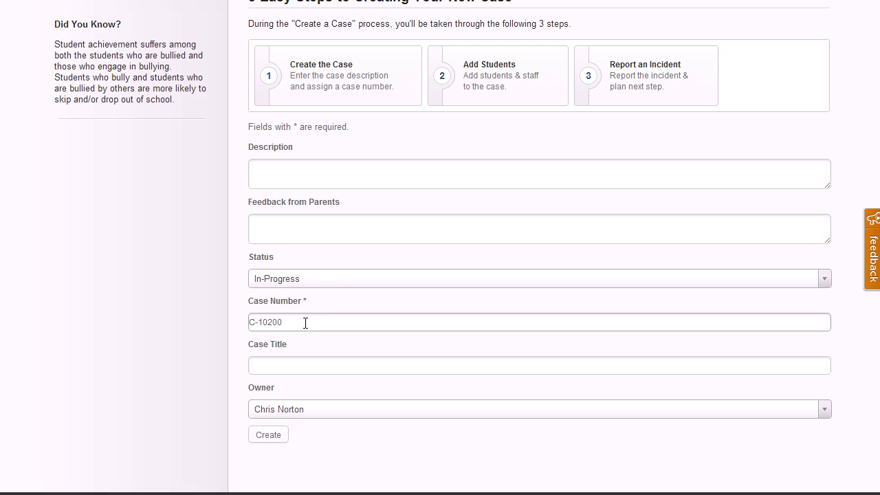
click(268, 361)
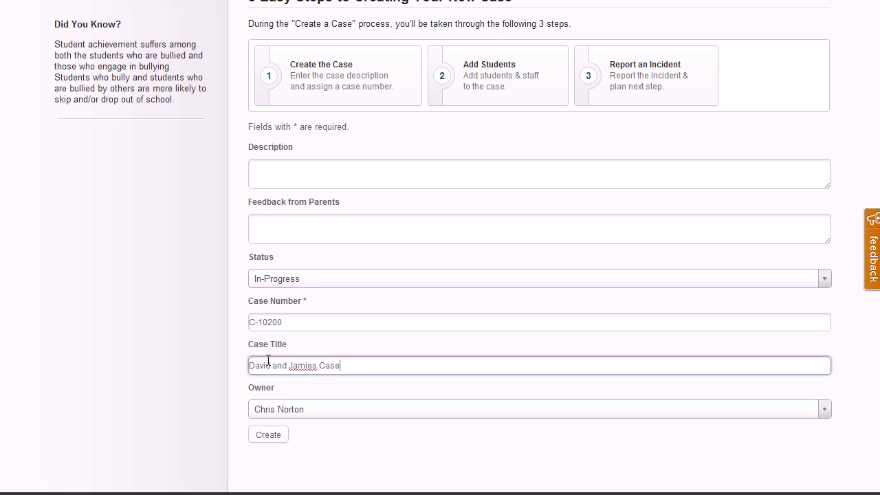
text(')
key(Tab)
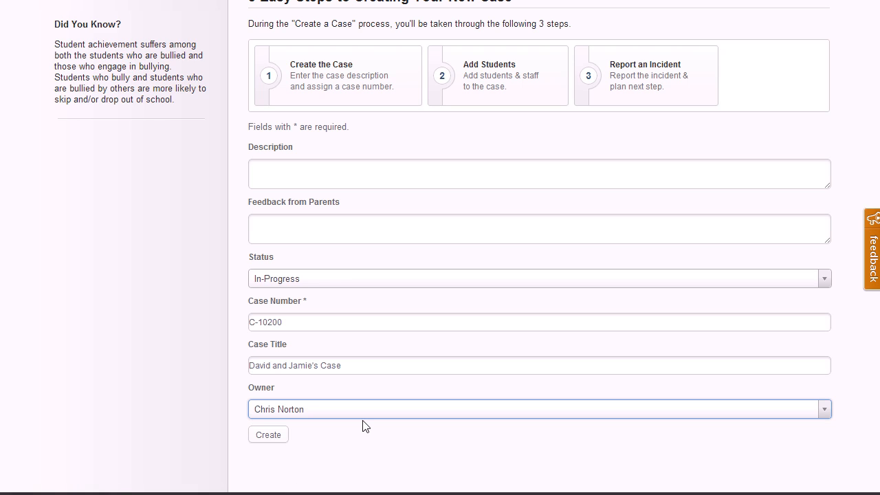
click(272, 438)
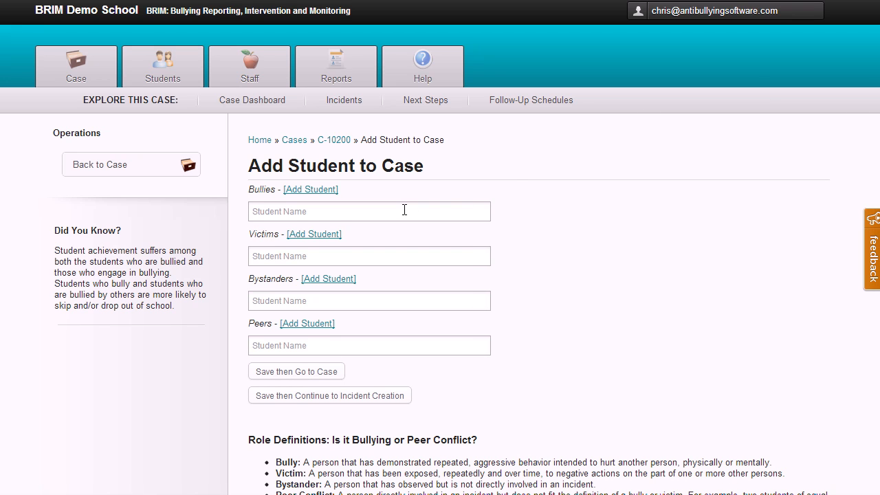
Add the second newly created student to the case as the bully.
click(404, 210)
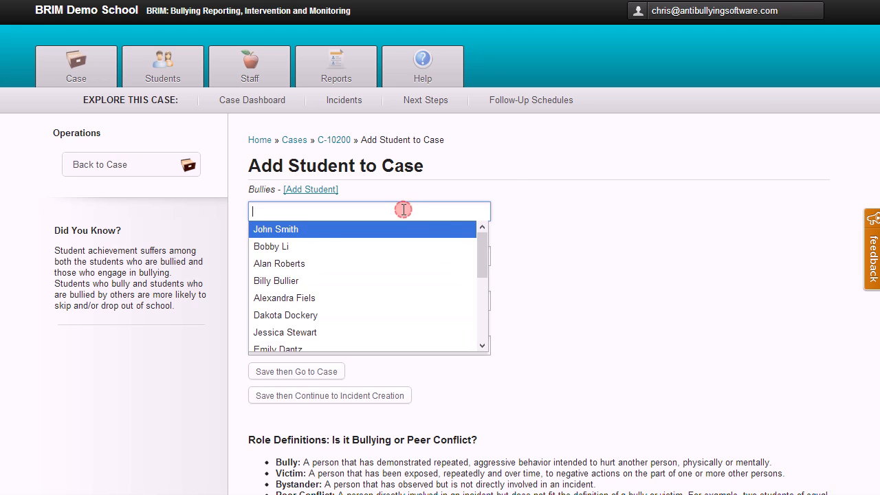
click(491, 167)
click(293, 208)
scroll(361, 297, down, 6)
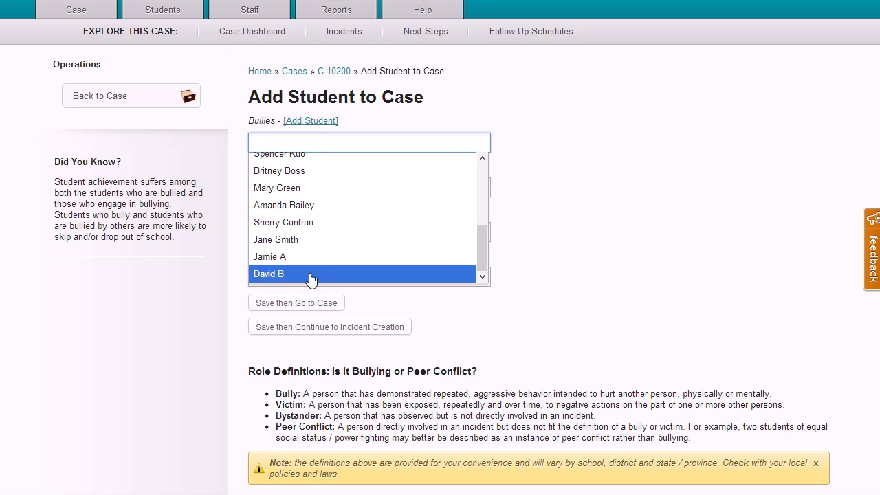
click(281, 275)
scroll(315, 272, up, 2)
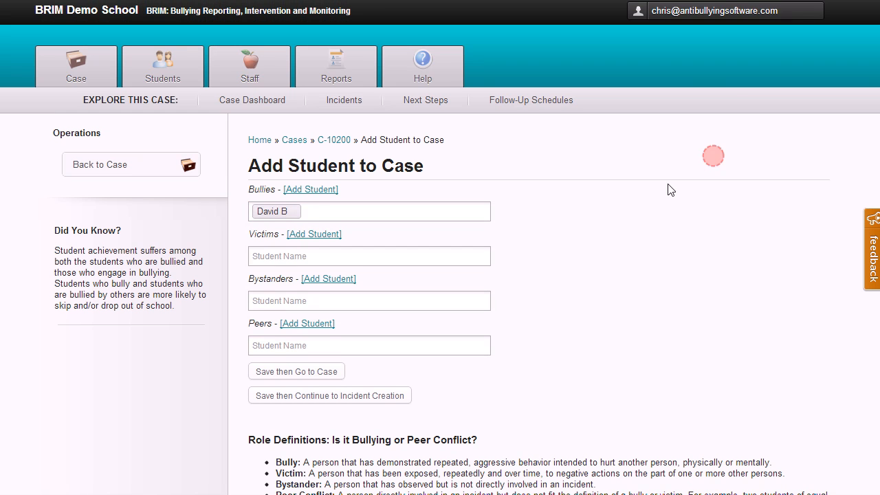
Add the first newly created student to the case as the victim.
click(314, 258)
scroll(378, 314, down, 5)
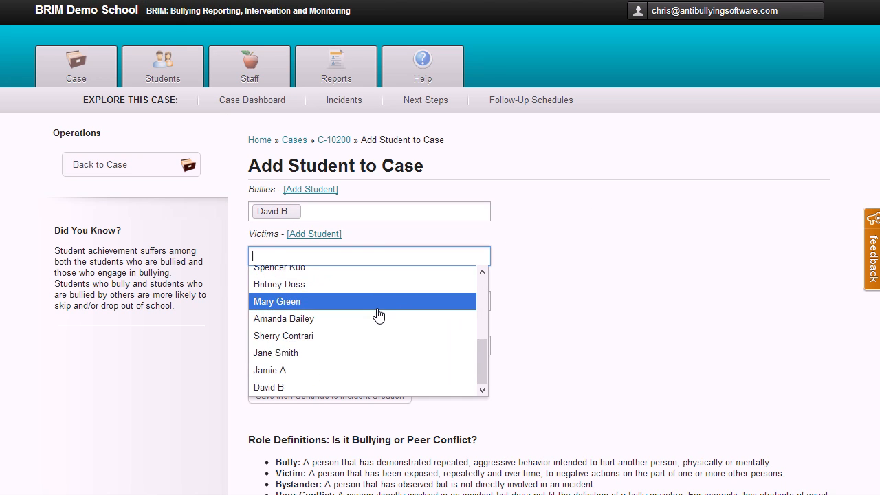
click(318, 371)
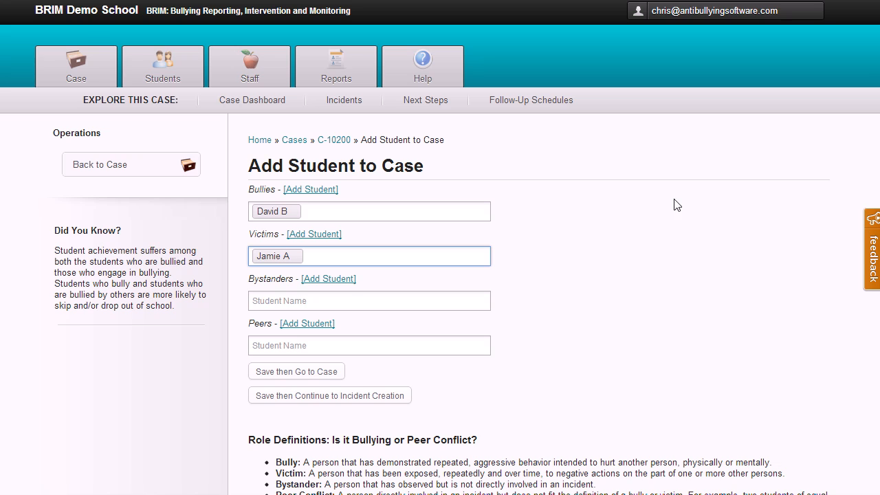
click(601, 254)
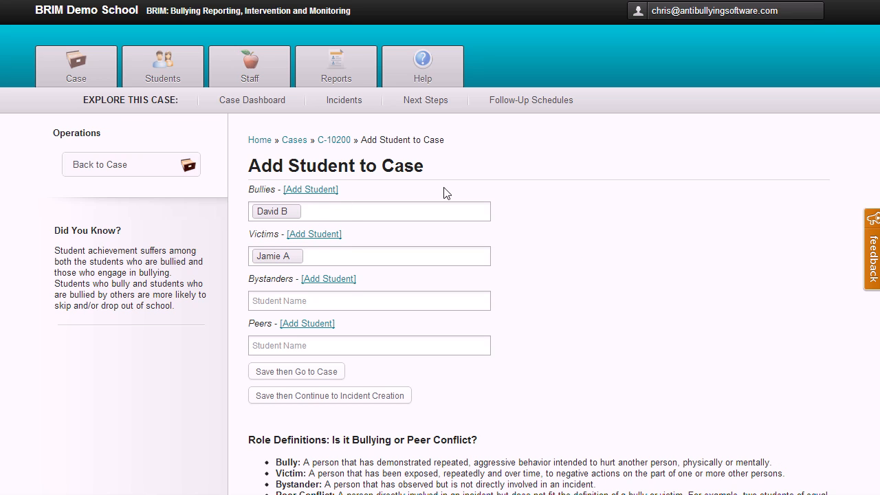
Examine the fields of the form for adding a new student under Bullies, and close it without adding anyone.
click(318, 191)
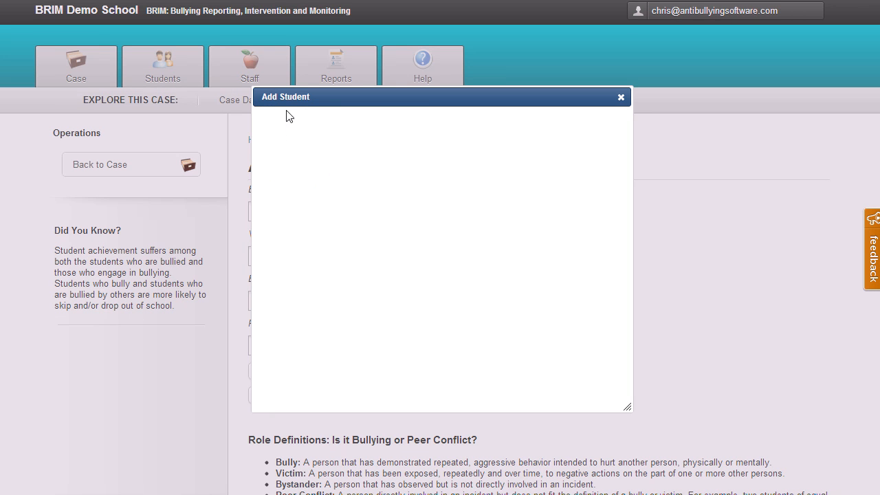
click(317, 163)
click(299, 203)
click(296, 161)
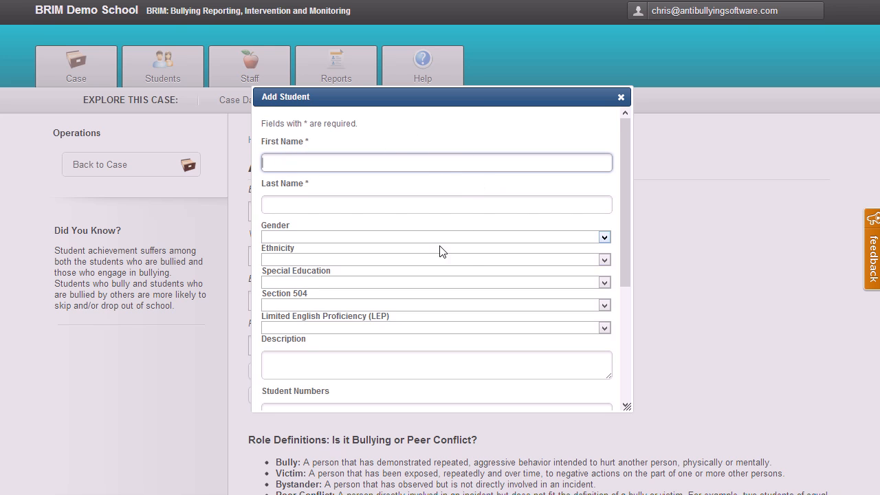
scroll(467, 230, down, 5)
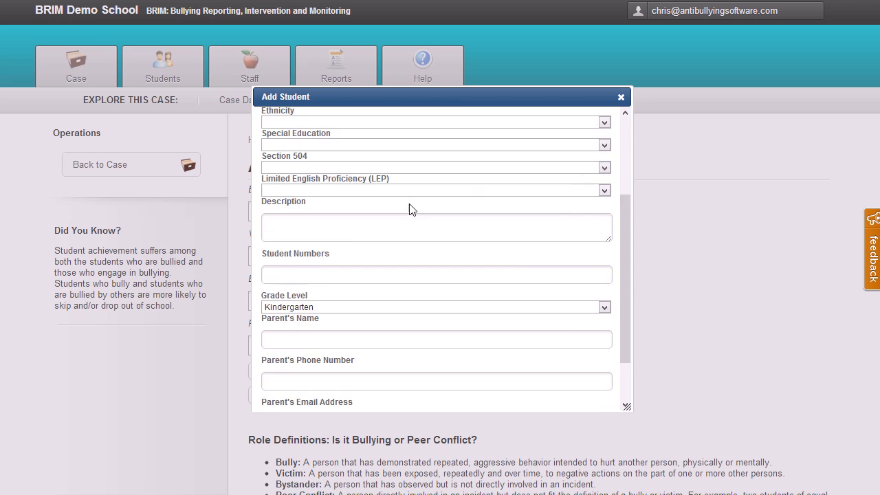
scroll(412, 220, up, 5)
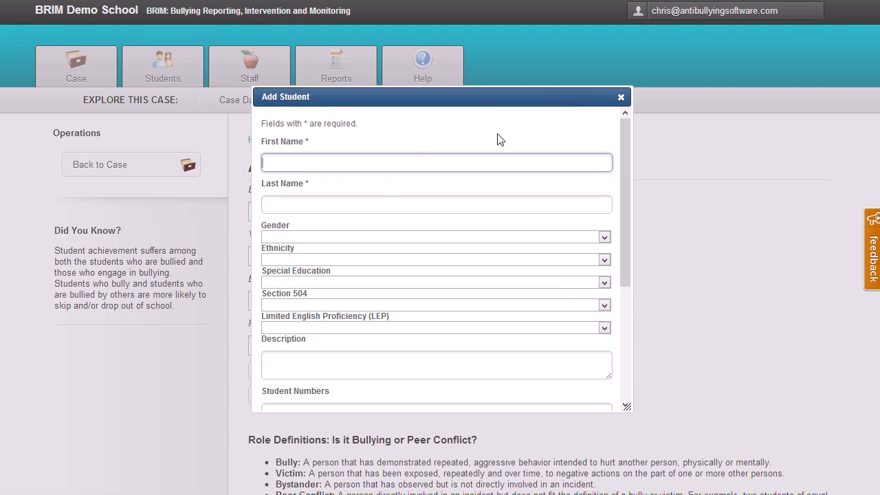
click(621, 98)
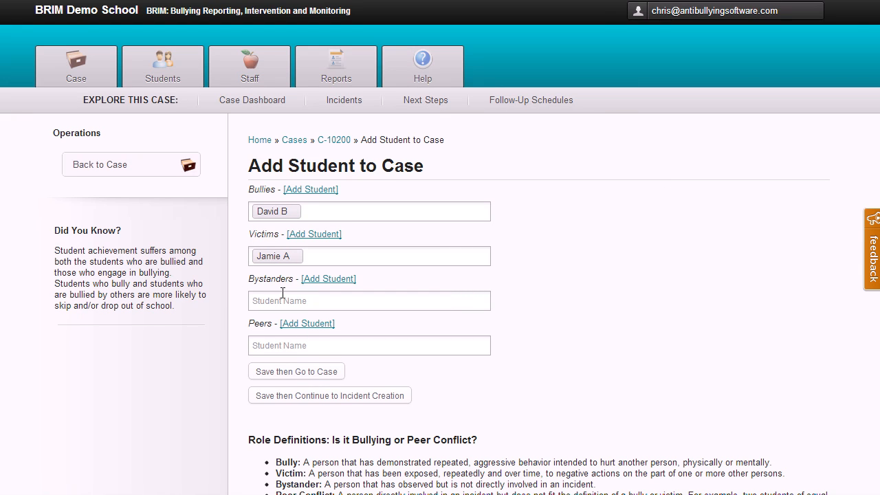
Save the students assigned to the case and continue to creating the incident report.
click(369, 398)
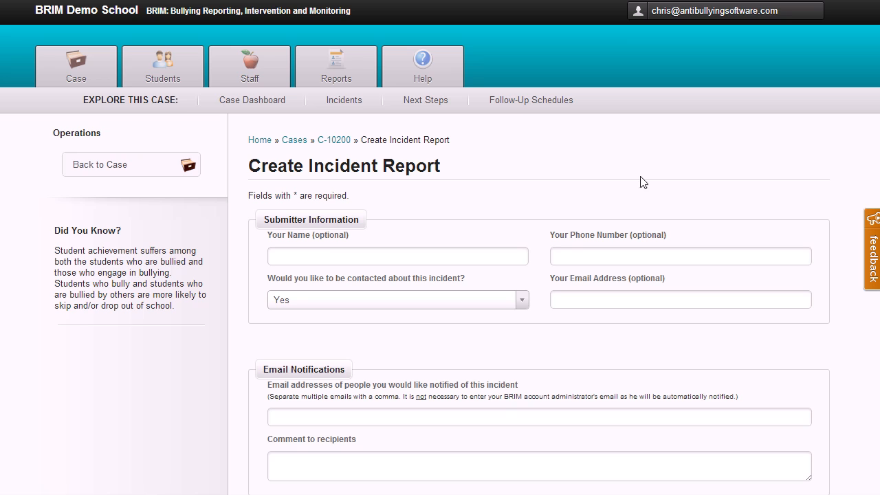
scroll(735, 233, down, 2)
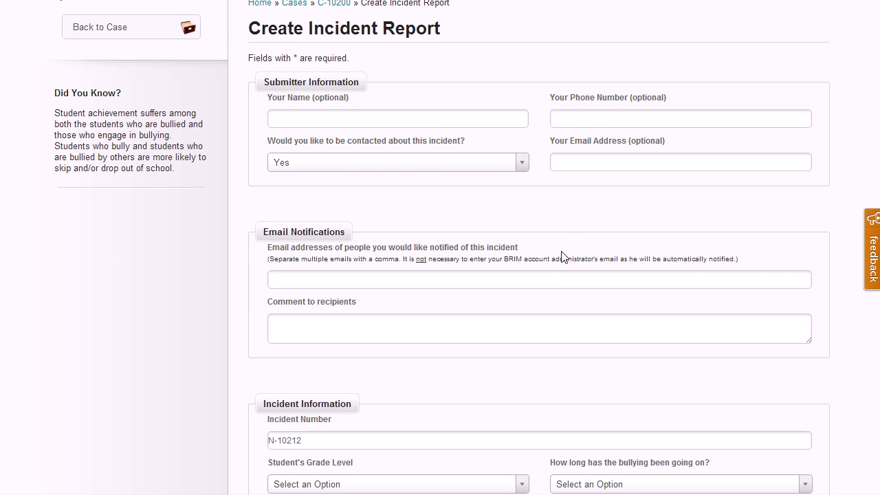
scroll(543, 258, up, 2)
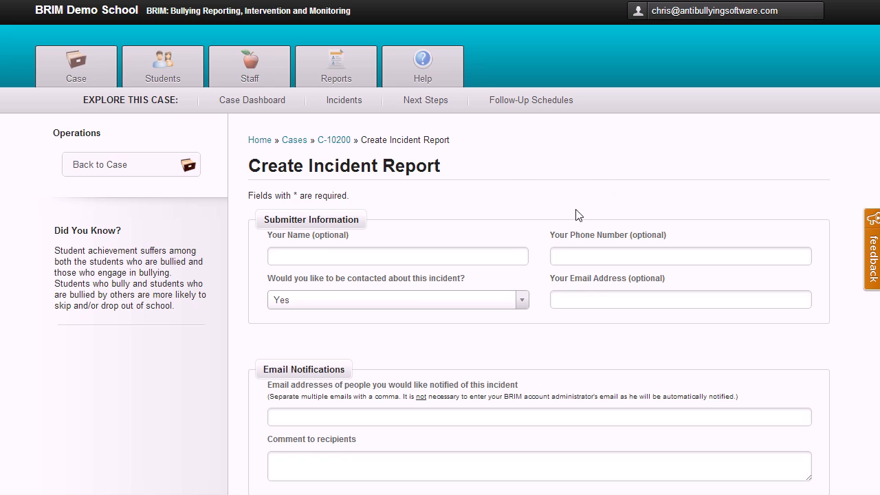
Examine the submitter information and email notification fields of the incident report form.
click(333, 257)
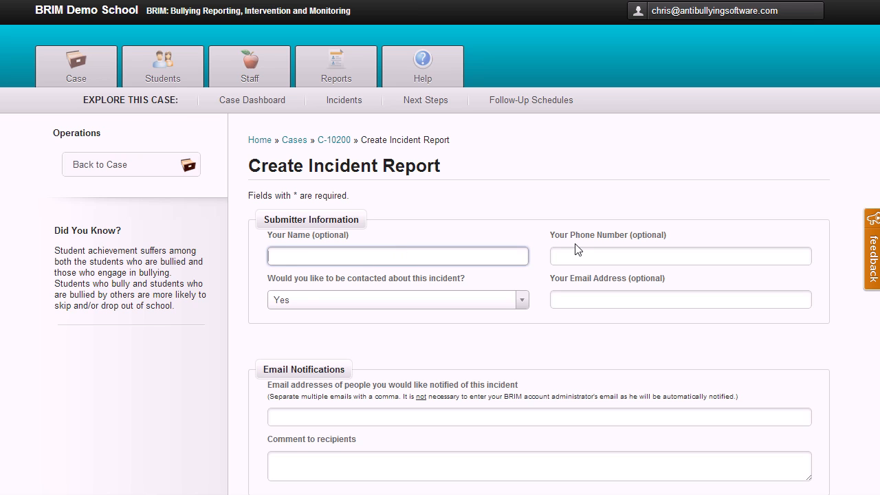
click(611, 256)
click(592, 303)
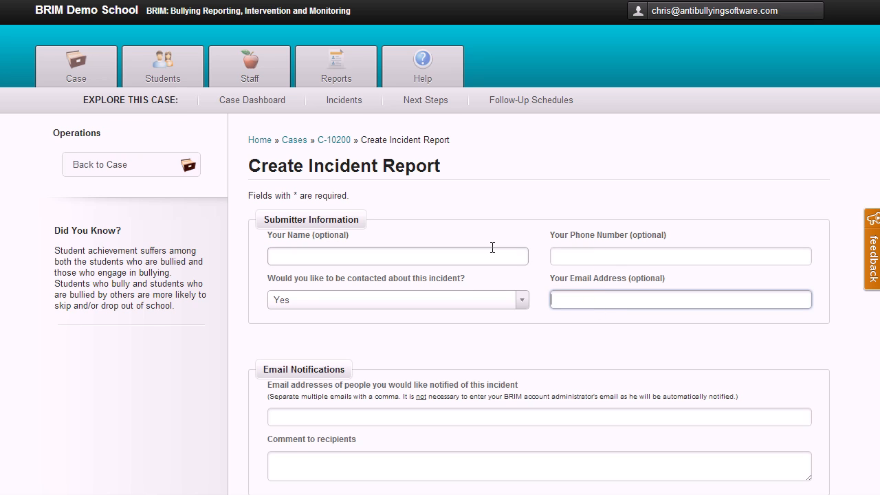
scroll(416, 363, down, 2)
click(334, 281)
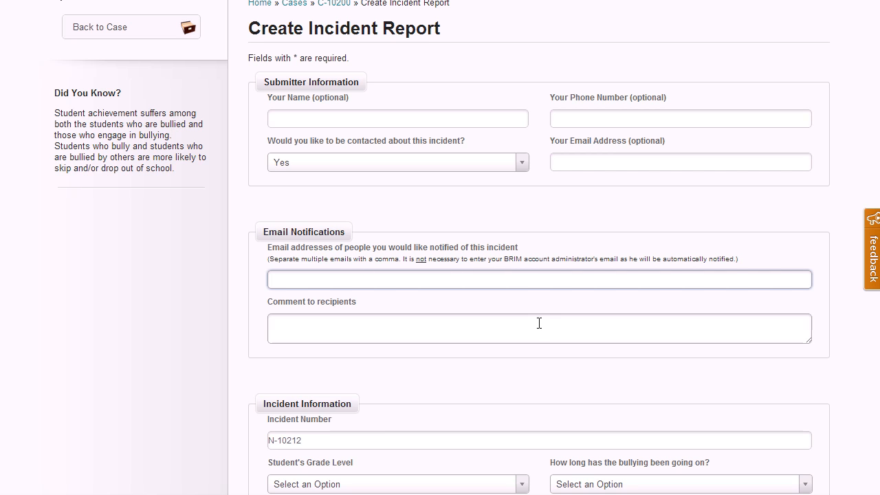
scroll(538, 322, down, 2)
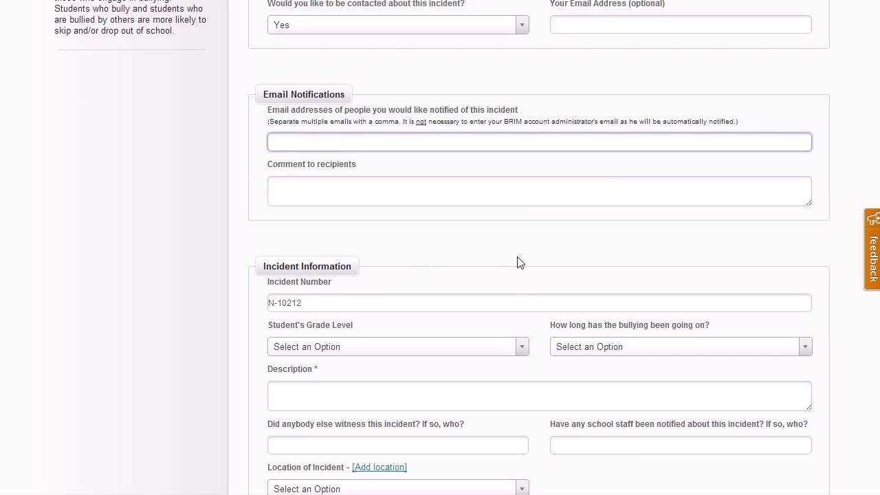
Fill in the incident description, stating that the bully pushed the victim into his locker.
scroll(518, 261, down, 2)
scroll(358, 241, down, 1)
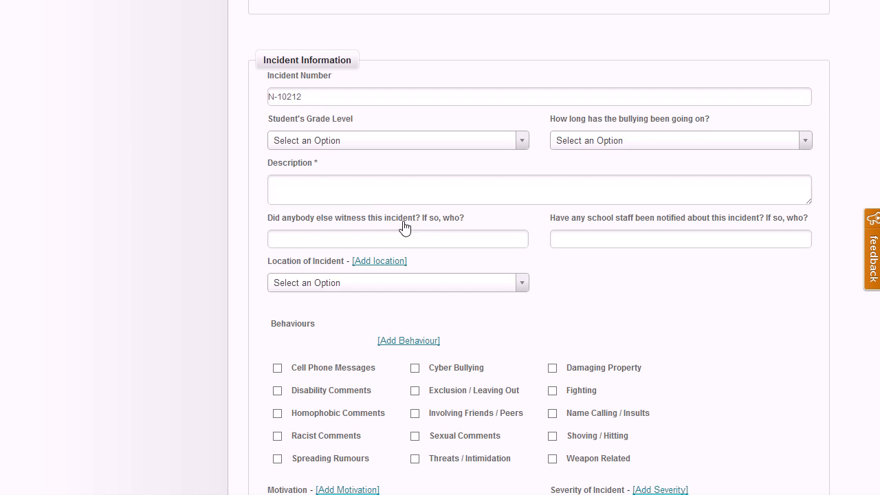
click(328, 191)
scroll(556, 224, down, 1)
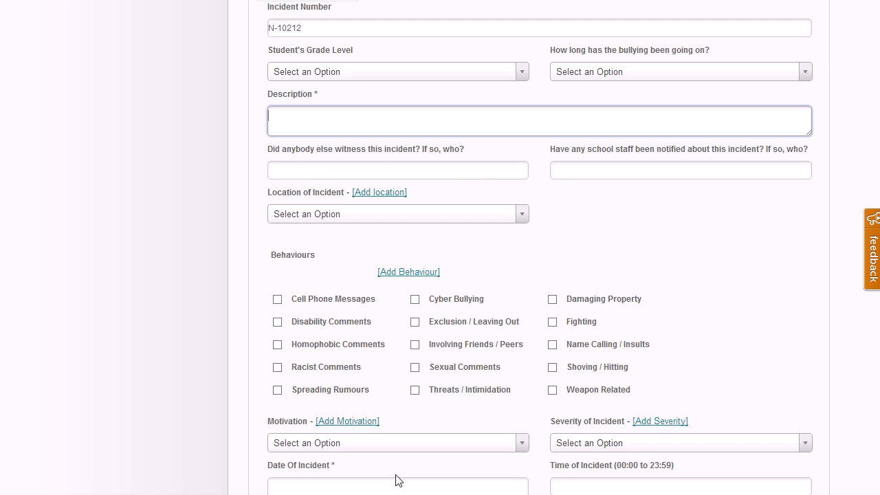
scroll(412, 439, down, 2)
scroll(352, 346, up, 3)
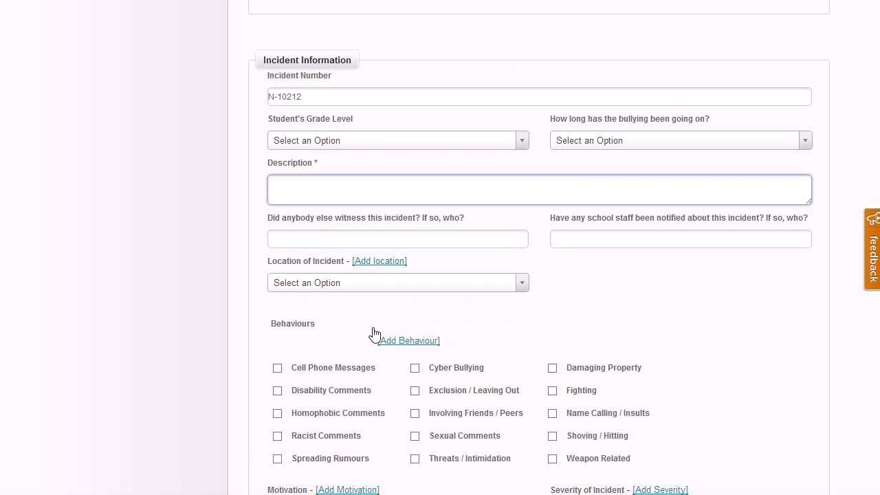
click(326, 188)
text(David pushed Jamie into his locker.)
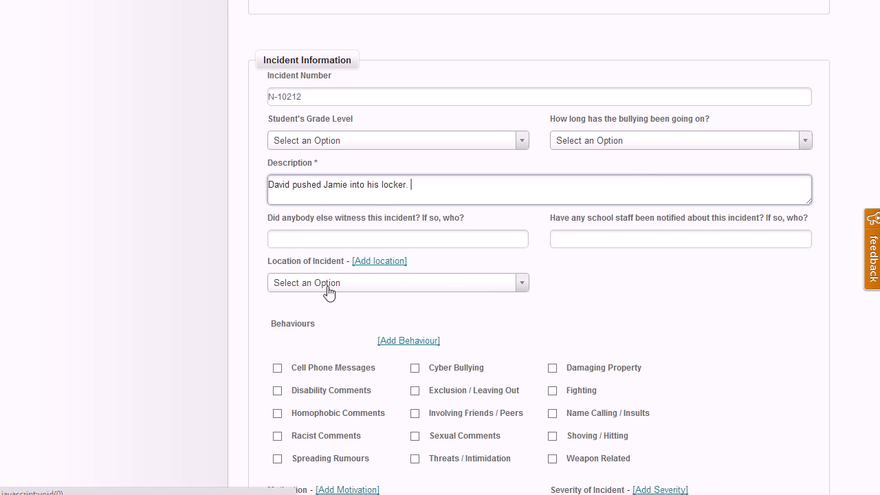
Set the location of the incident to Hallway and mark Shoving / Hitting as the behaviour.
click(356, 289)
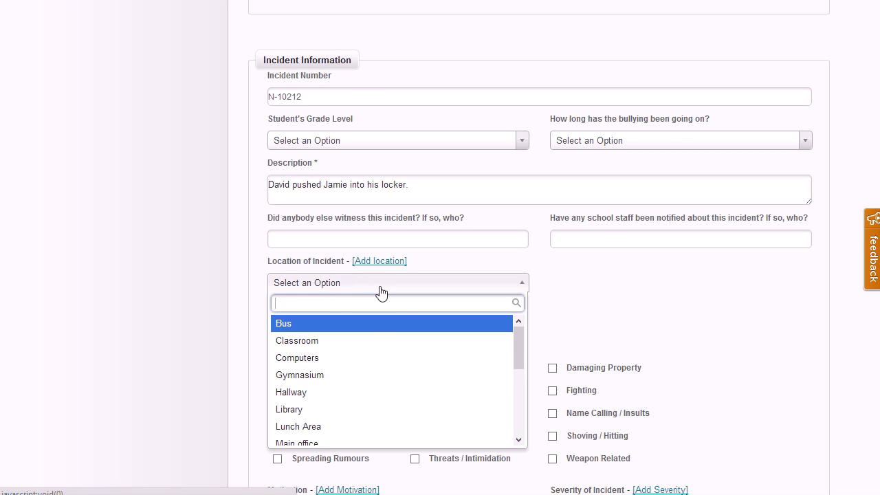
click(315, 399)
scroll(715, 288, down, 1)
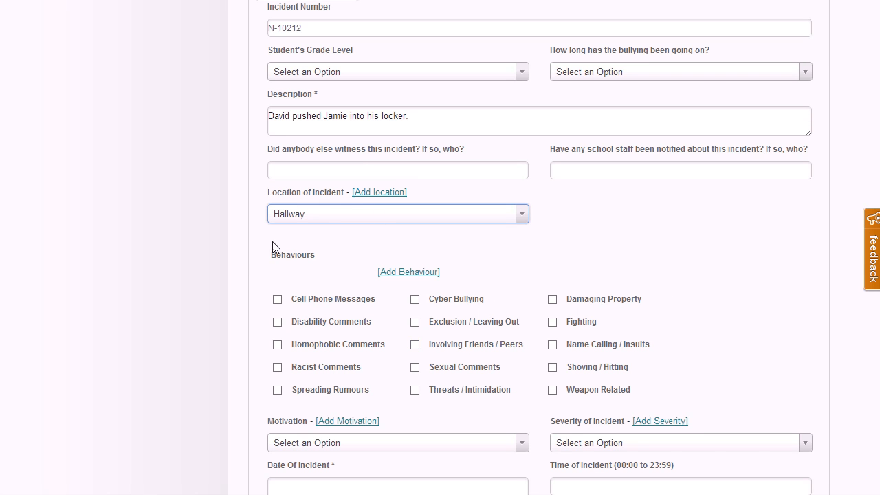
click(553, 368)
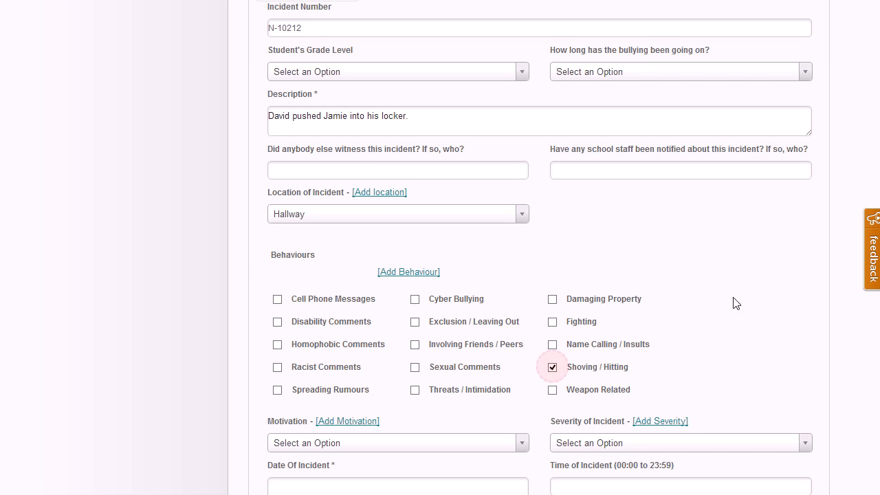
Set the incident's motivation to Unsure and its severity to Moderate.
click(433, 443)
scroll(698, 343, down, 2)
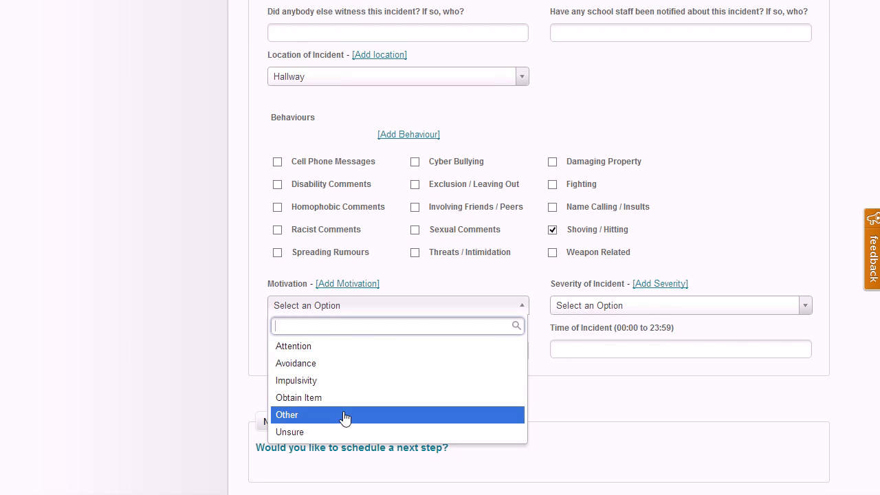
click(323, 431)
click(648, 309)
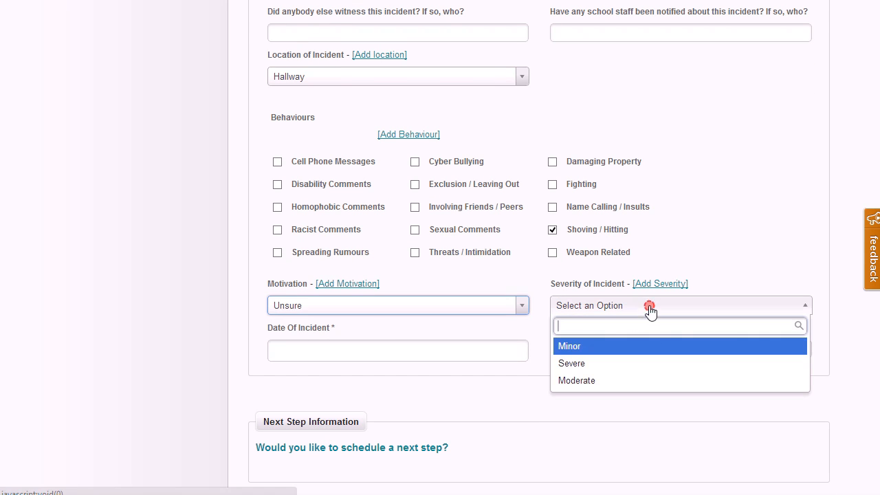
click(592, 382)
scroll(363, 206, up, 2)
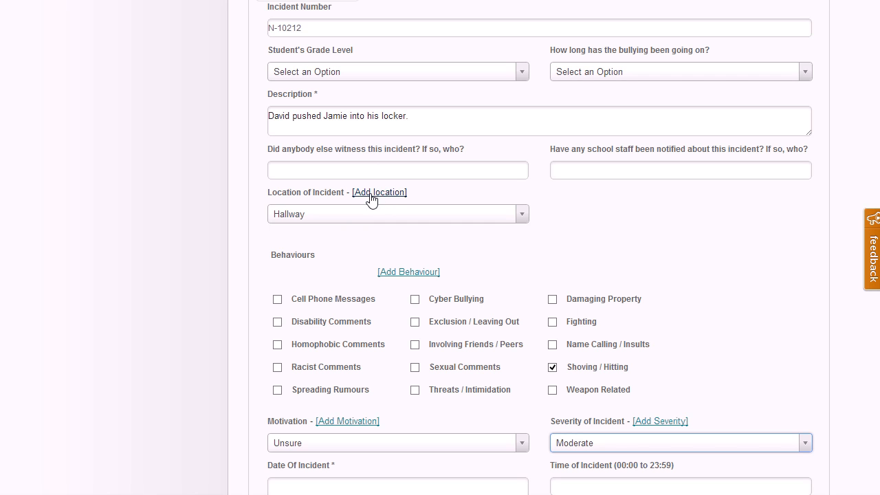
Set the date of the incident to 2013-02-04 and its time to 12:00.
scroll(542, 365, down, 2)
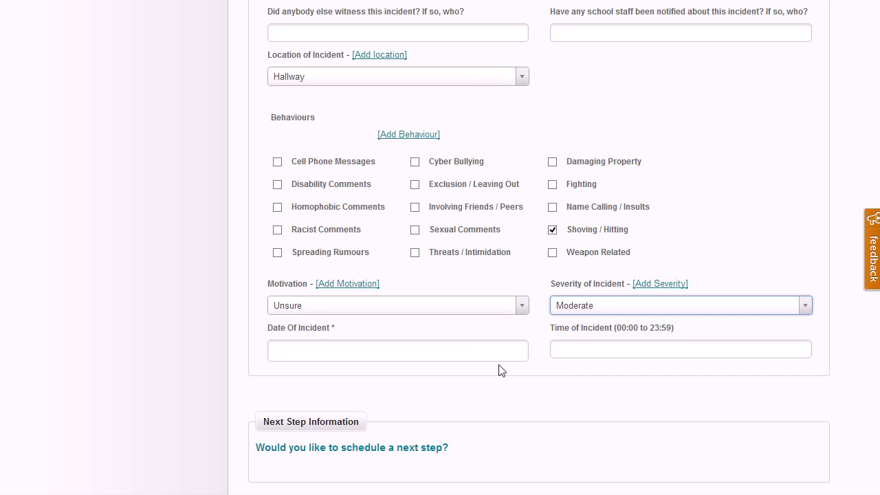
click(396, 343)
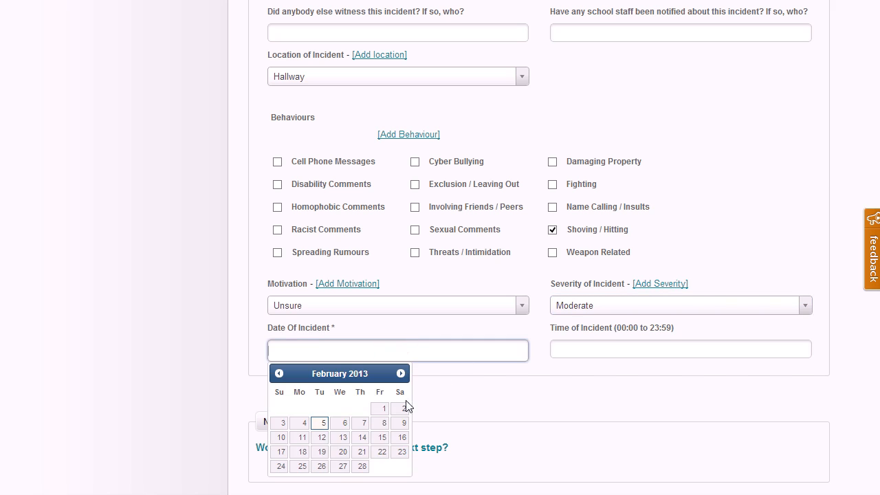
click(306, 423)
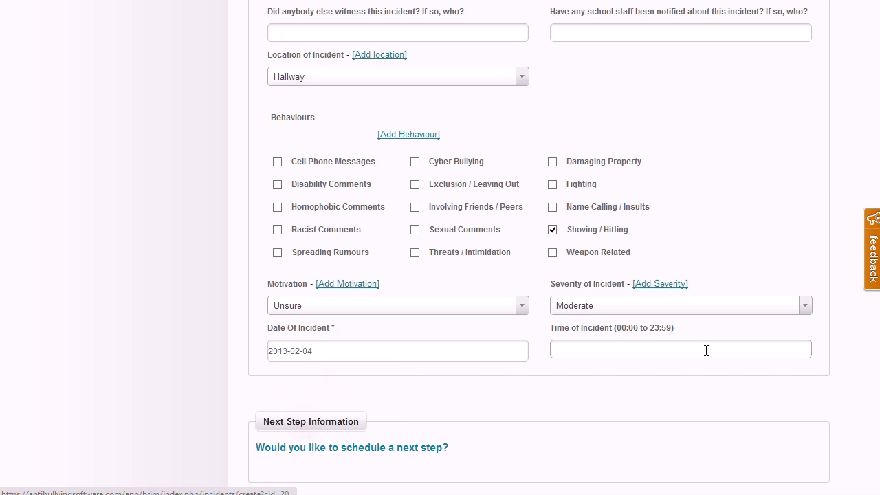
click(701, 350)
text(12:00)
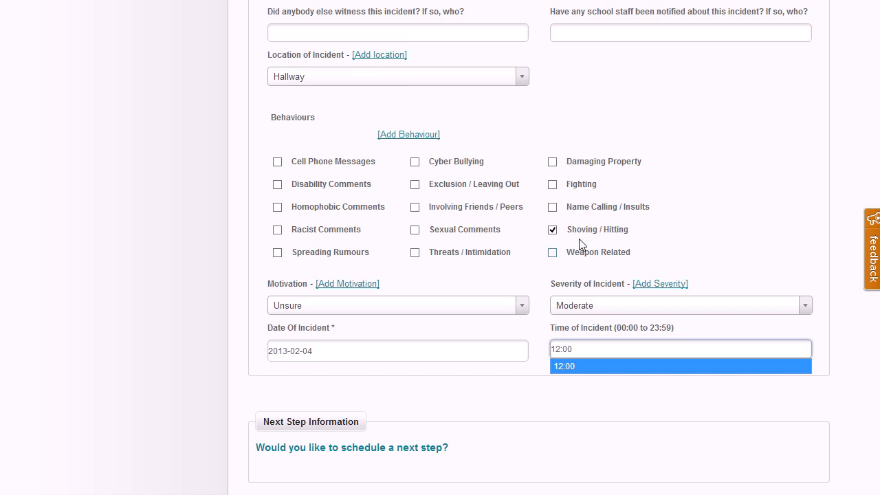
Expand the option to schedule a next step and mark Student Conversation and Parent Conversation as steps performed.
scroll(576, 237, down, 3)
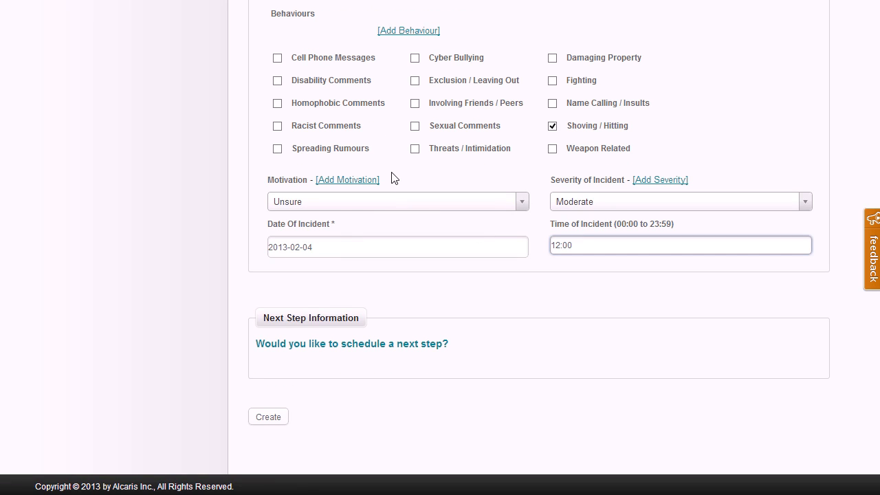
click(399, 347)
scroll(618, 323, down, 4)
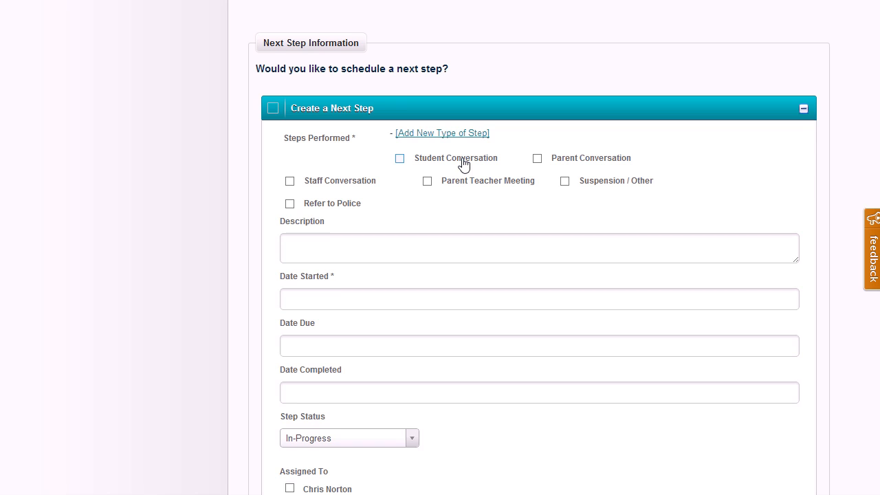
click(442, 163)
click(568, 159)
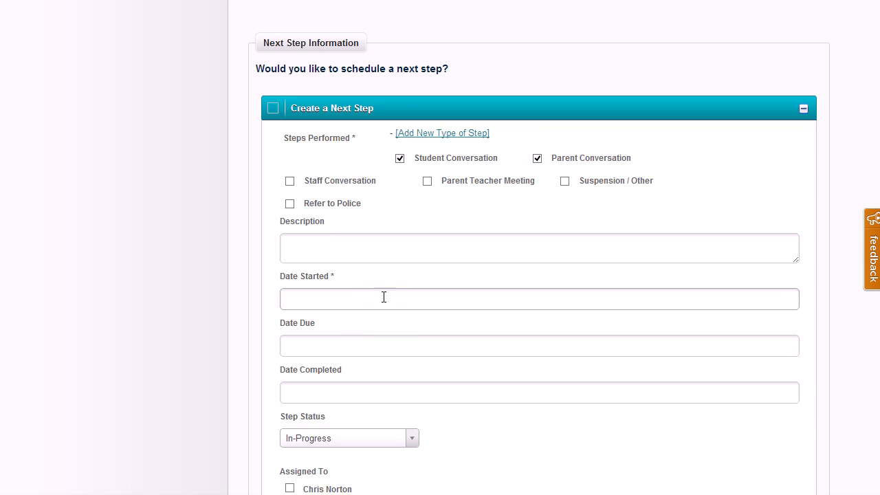
Set the next step's start, due and completion dates all to 2013-02-04.
click(360, 293)
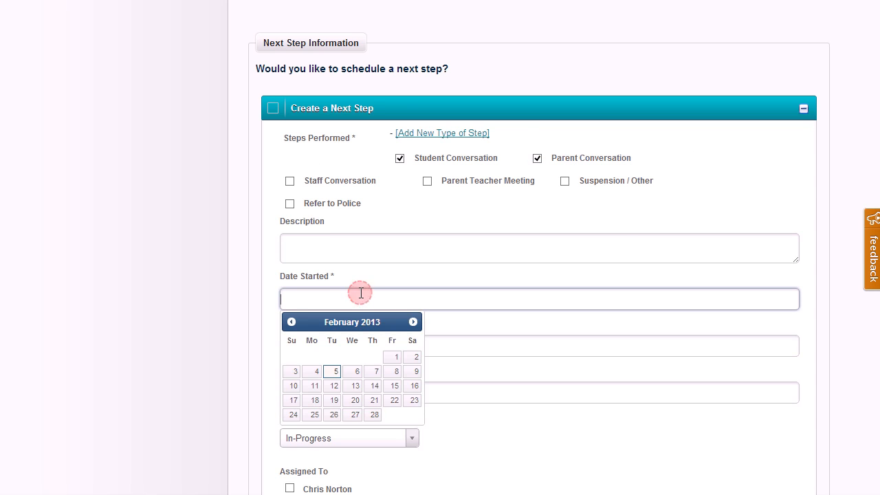
click(314, 375)
click(356, 349)
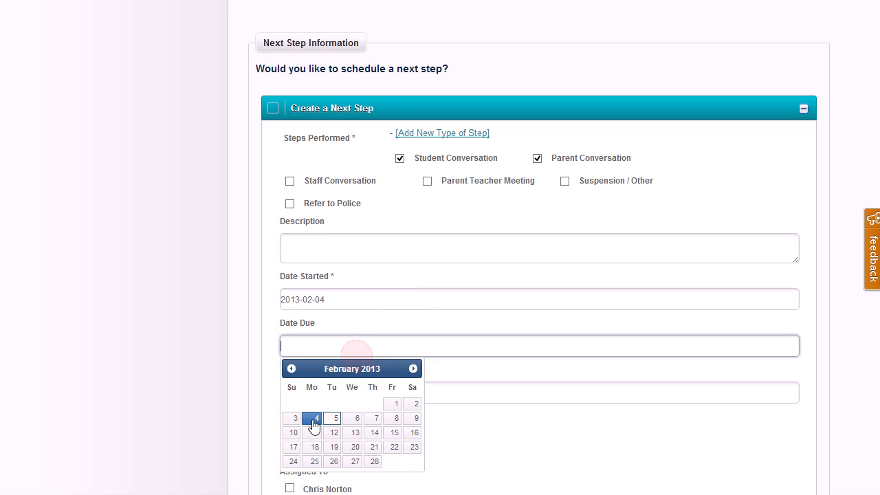
click(313, 420)
click(360, 397)
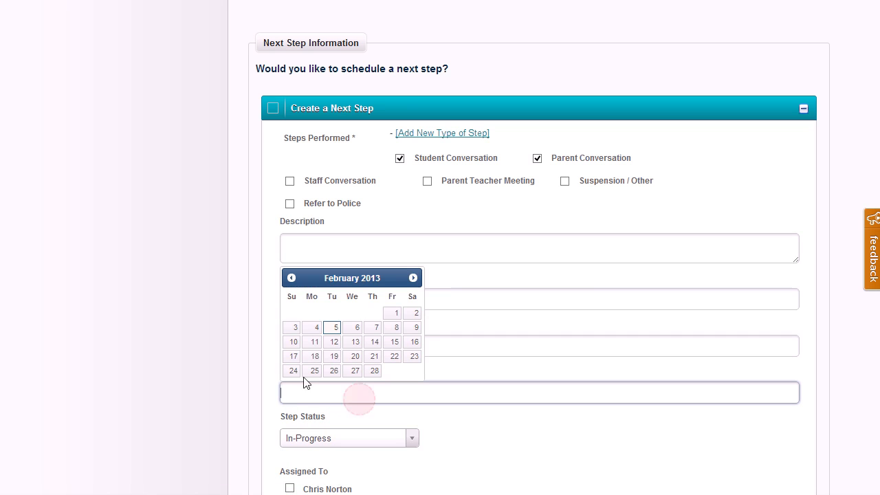
click(313, 325)
Set the next step's status to Completed and assign it to the first listed staff member.
scroll(587, 243, down, 4)
click(386, 165)
click(332, 223)
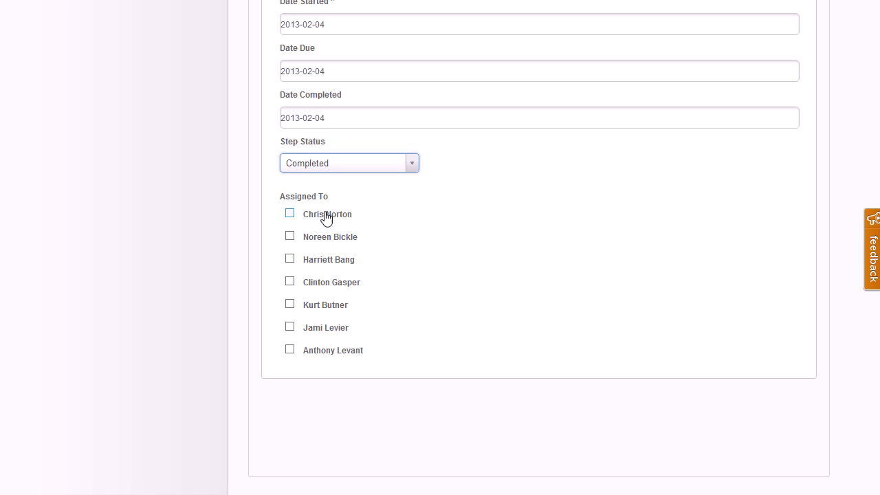
click(334, 216)
Review the completed incident report and create it together with its next step.
scroll(711, 169, down, 1)
scroll(711, 169, up, 20)
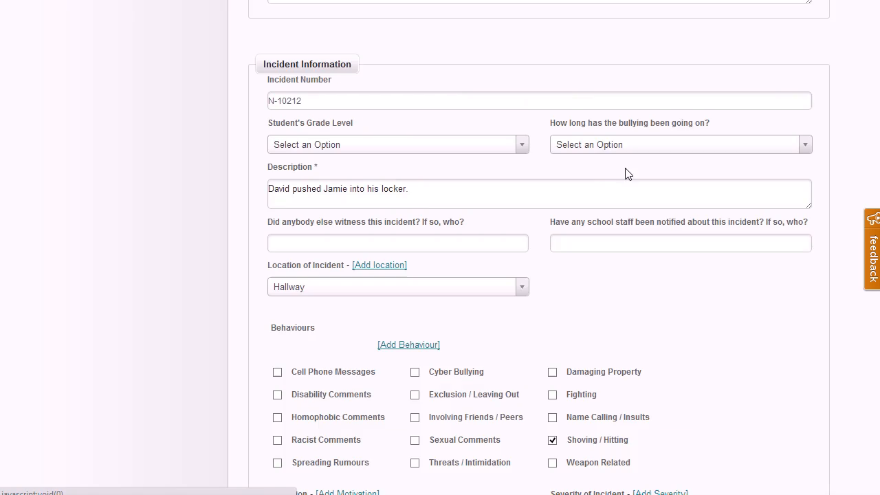
scroll(555, 157, down, 3)
scroll(369, 92, up, 1)
scroll(524, 316, down, 11)
scroll(451, 81, up, 2)
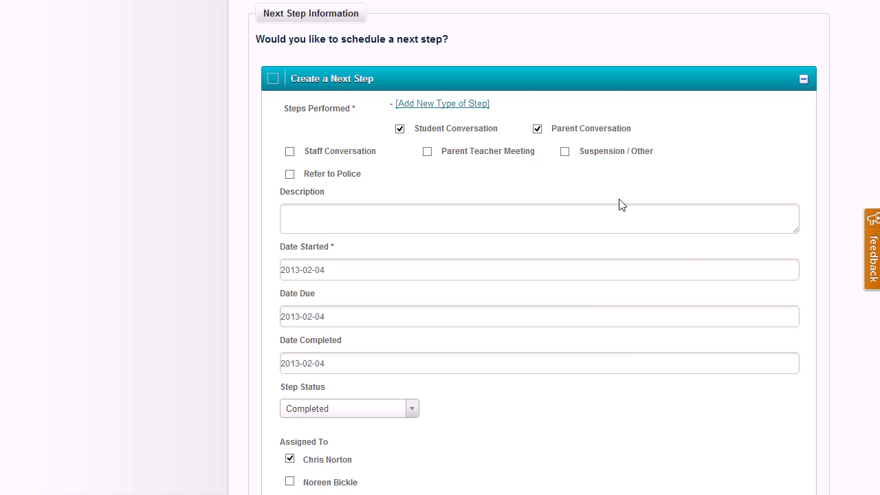
scroll(468, 258, down, 1)
scroll(468, 258, down, 4)
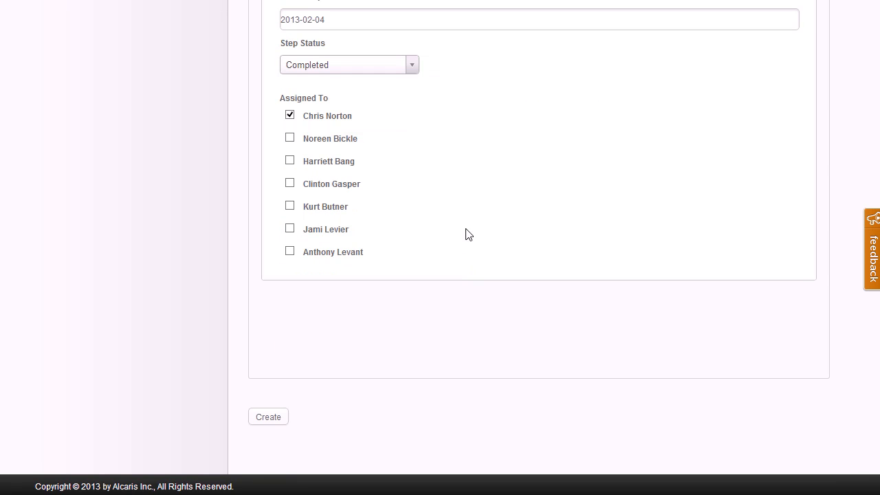
click(268, 417)
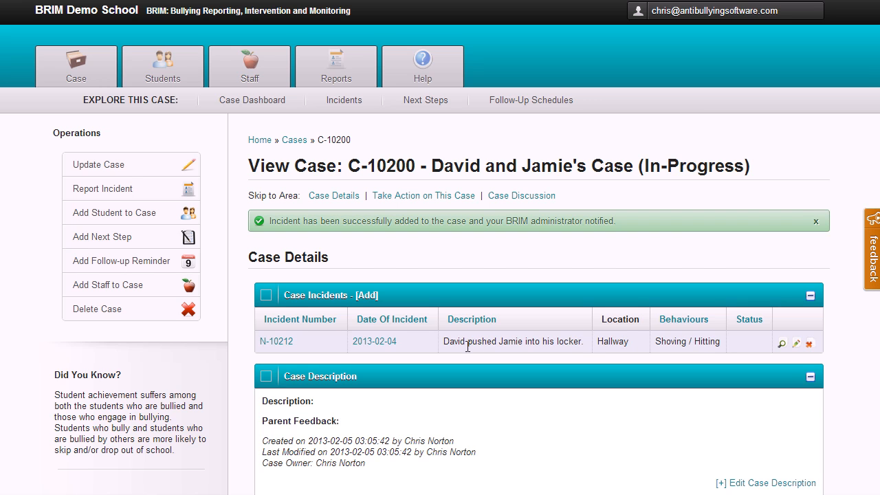
Examine the case page's description, assigned students, tasks, case statistics and next steps.
scroll(561, 281, down, 5)
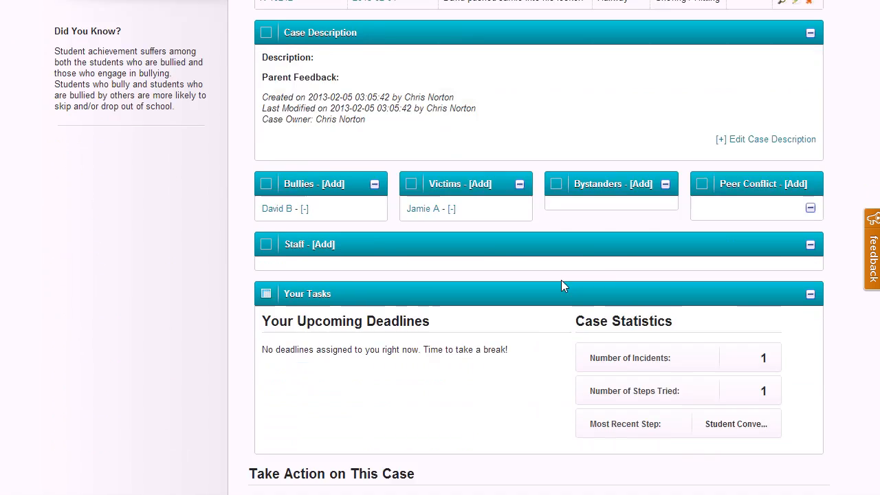
scroll(561, 280, down, 2)
scroll(495, 189, up, 2)
scroll(435, 236, down, 3)
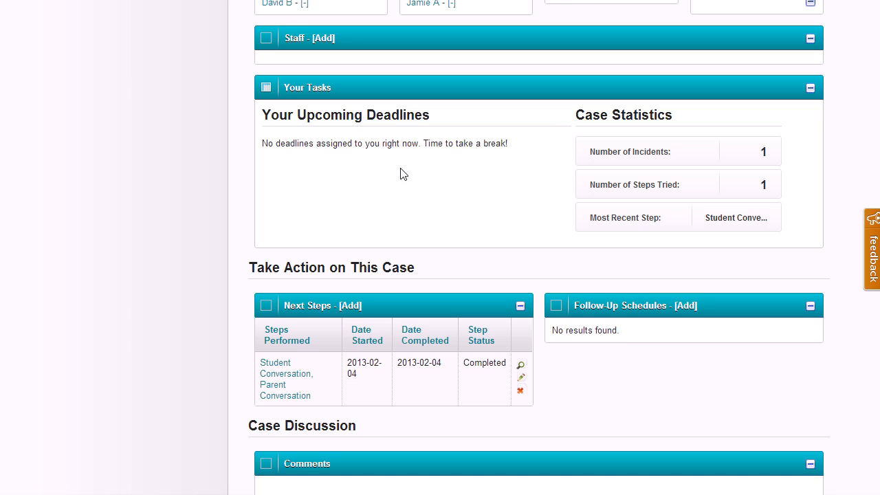